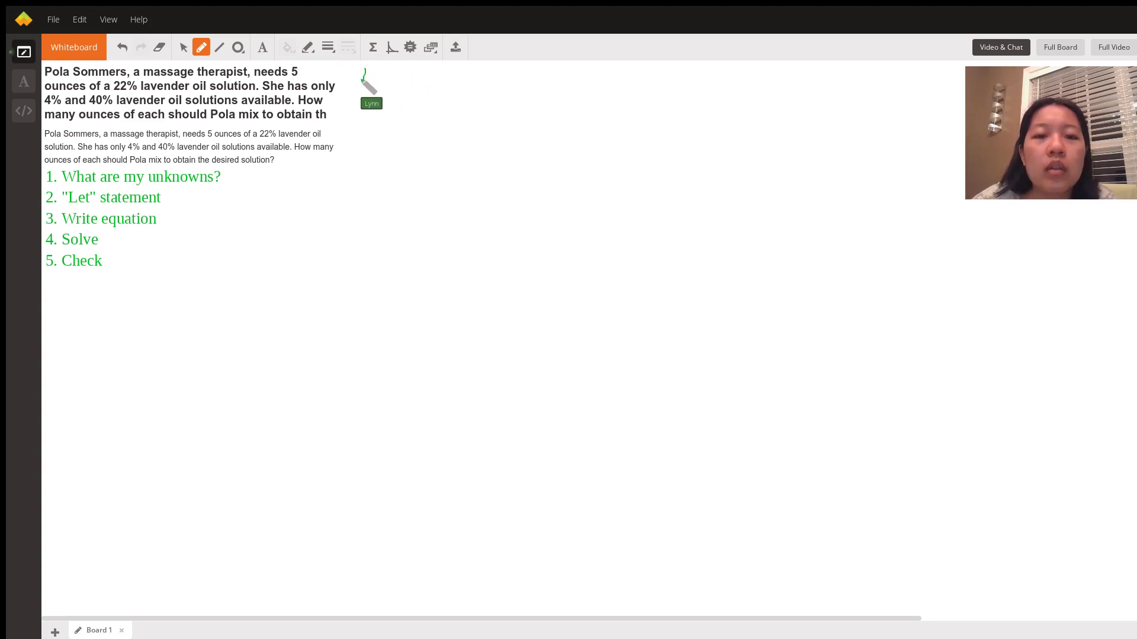
# - Draw a circled 1 and write "Ounces of each solution required" beside it in green
pyautogui.moveTo(364, 70); pyautogui.dragTo(364, 78)
pyautogui.moveTo(372, 67); pyautogui.dragTo(376, 71)
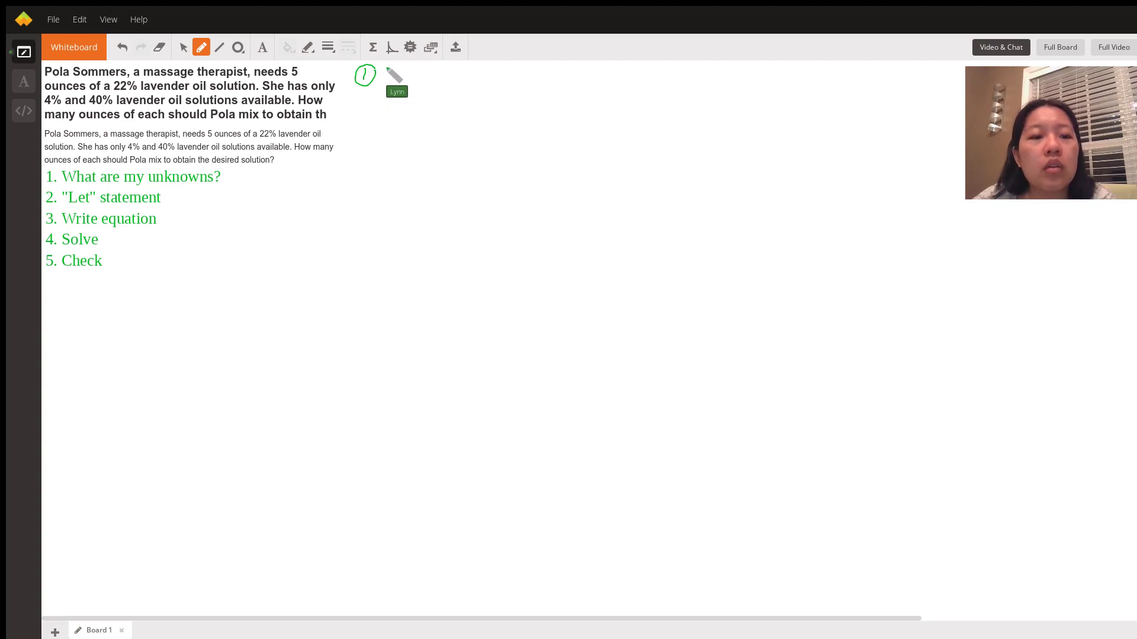
pyautogui.moveTo(387, 67)
pyautogui.mouseDown()
pyautogui.moveTo(419, 87)
pyautogui.moveTo(696, 86)
pyautogui.mouseUp()
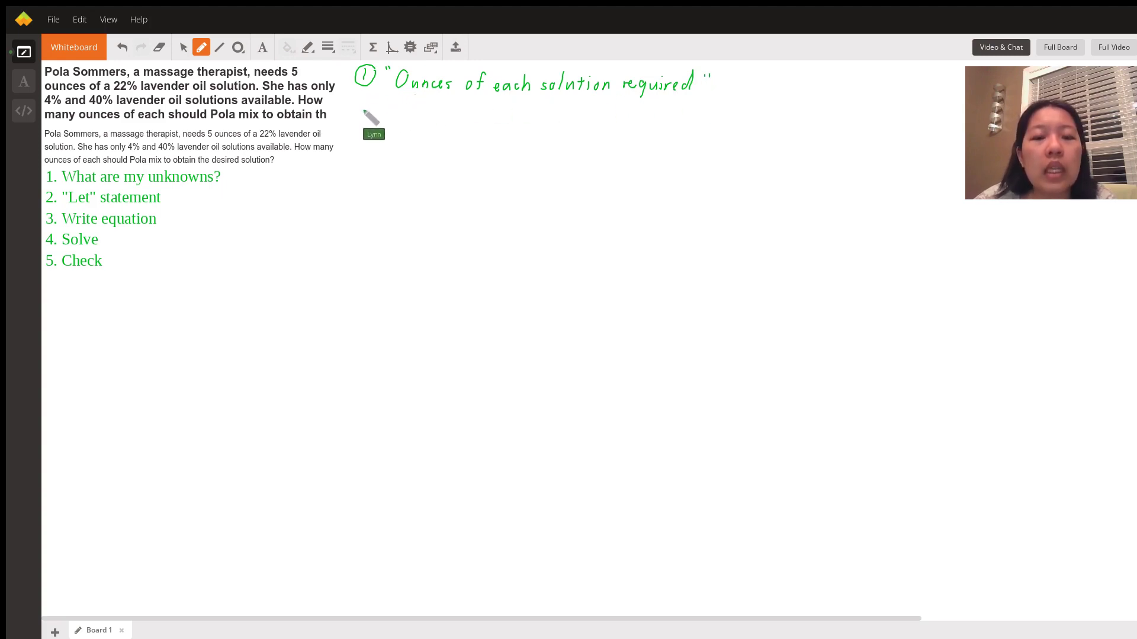
# - Under step 1, write a circled 2 with "Let x = Ounces required"
pyautogui.moveTo(368, 107)
pyautogui.mouseDown()
pyautogui.moveTo(373, 126)
pyautogui.moveTo(377, 103)
pyautogui.moveTo(436, 125)
pyautogui.moveTo(459, 116)
pyautogui.mouseUp()
pyautogui.moveTo(452, 122); pyautogui.dragTo(460, 121)
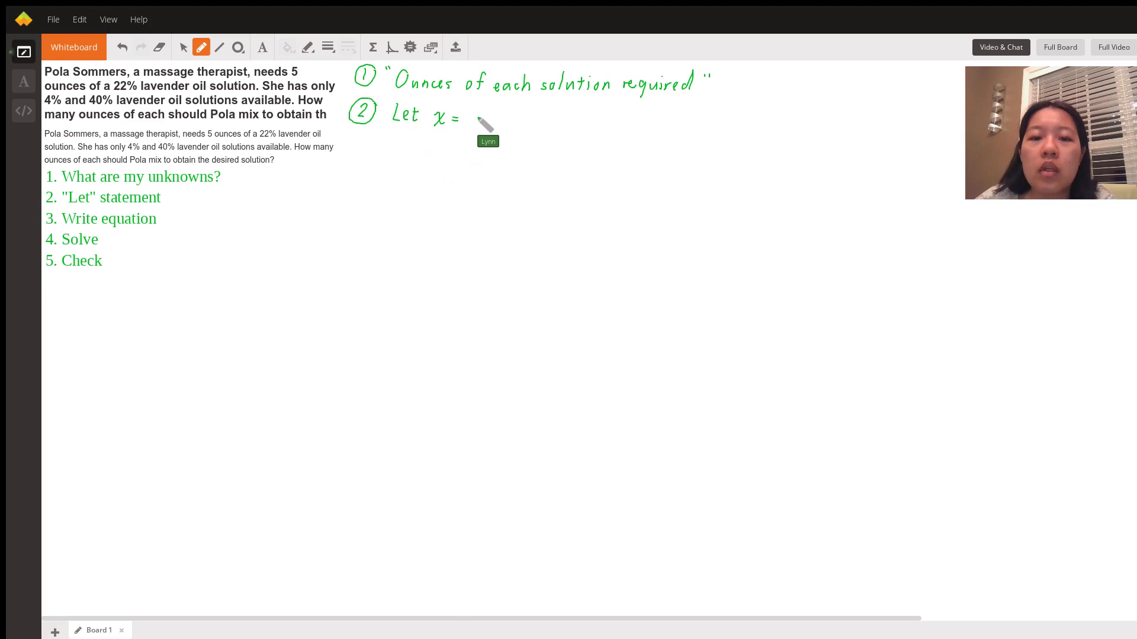
pyautogui.moveTo(476, 116); pyautogui.dragTo(606, 118)
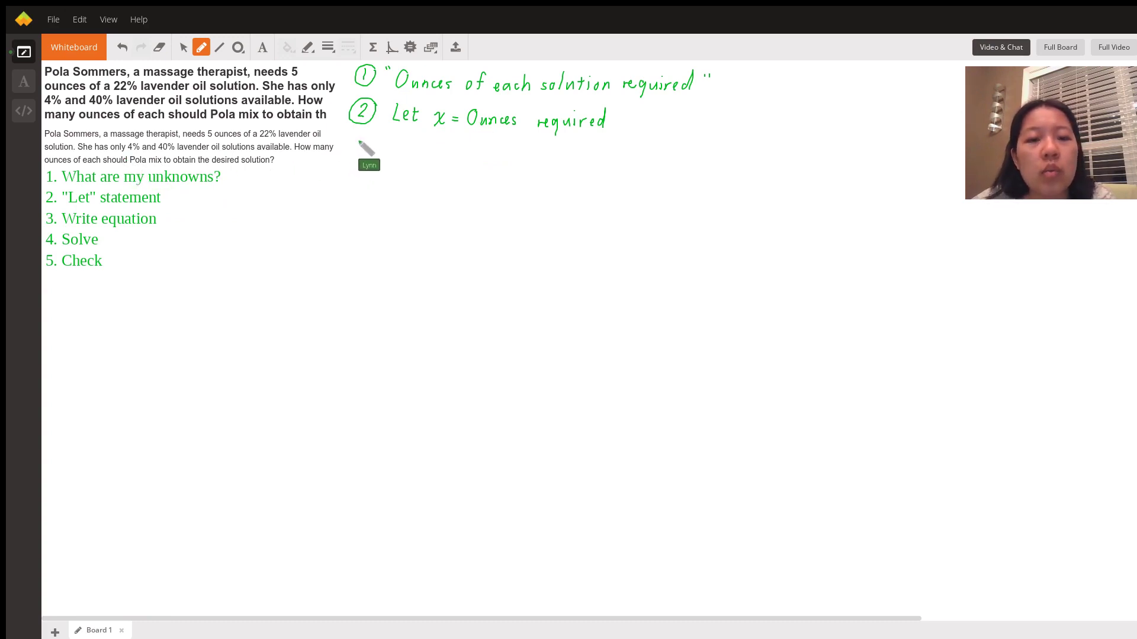
# - Write a circled 3 defining 4% x and 40% x as lavender oil in each solution
pyautogui.moveTo(356, 138)
pyautogui.mouseDown()
pyautogui.moveTo(357, 151)
pyautogui.moveTo(378, 148)
pyautogui.mouseUp()
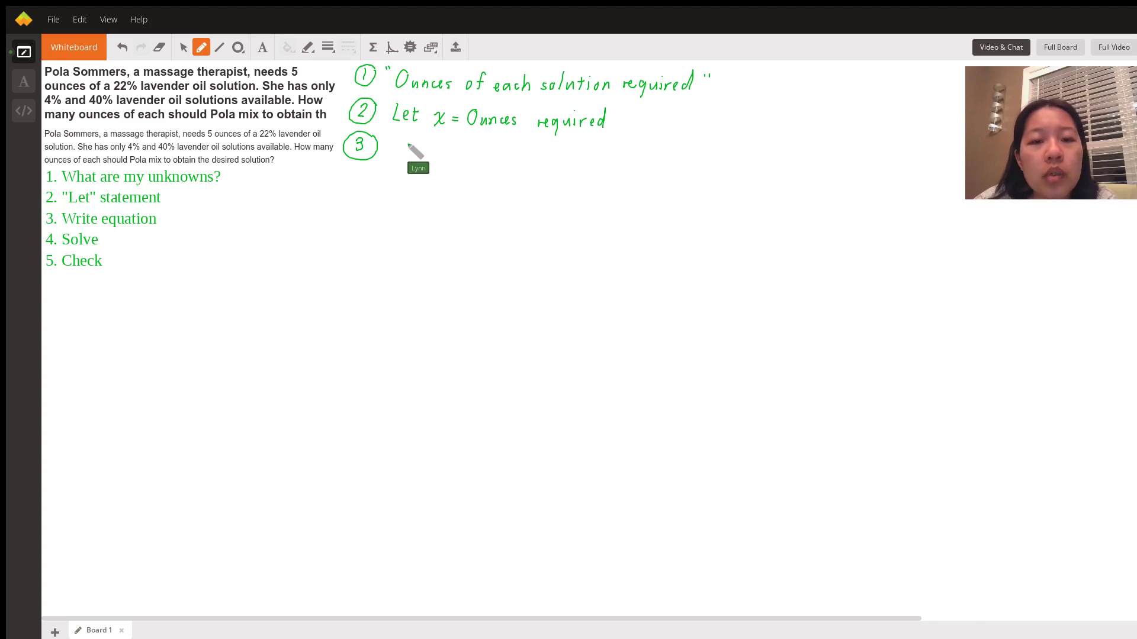
pyautogui.moveTo(409, 148)
pyautogui.mouseDown()
pyautogui.moveTo(441, 157)
pyautogui.moveTo(406, 181)
pyautogui.moveTo(442, 185)
pyautogui.mouseUp()
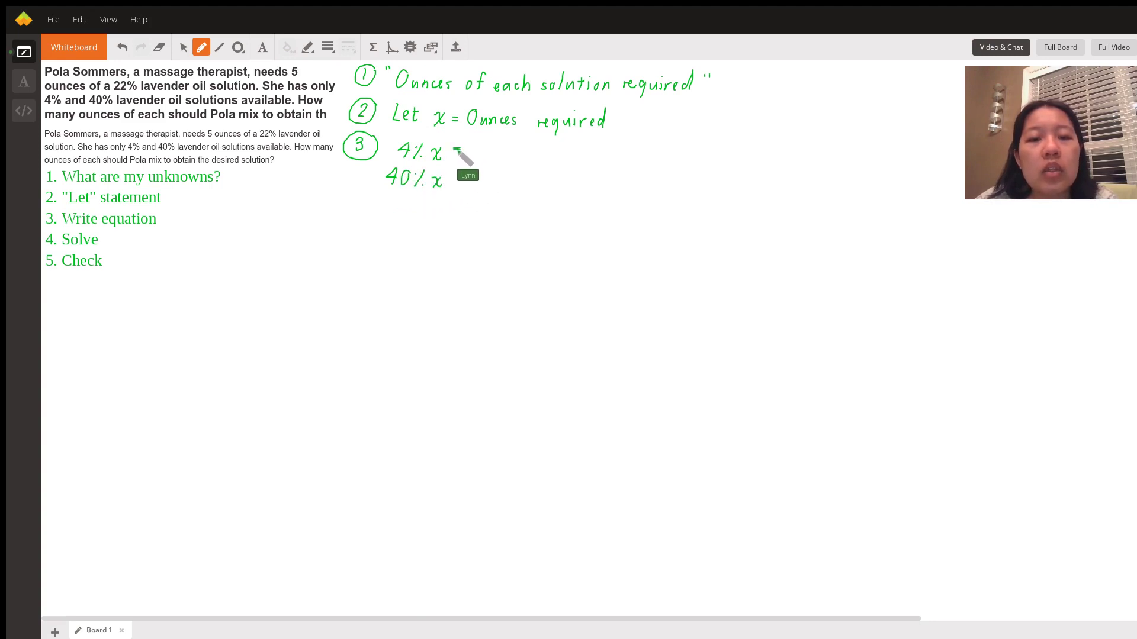
pyautogui.moveTo(472, 145)
pyautogui.mouseDown()
pyautogui.moveTo(475, 157)
pyautogui.moveTo(683, 152)
pyautogui.mouseUp()
pyautogui.moveTo(450, 178); pyautogui.dragTo(722, 182)
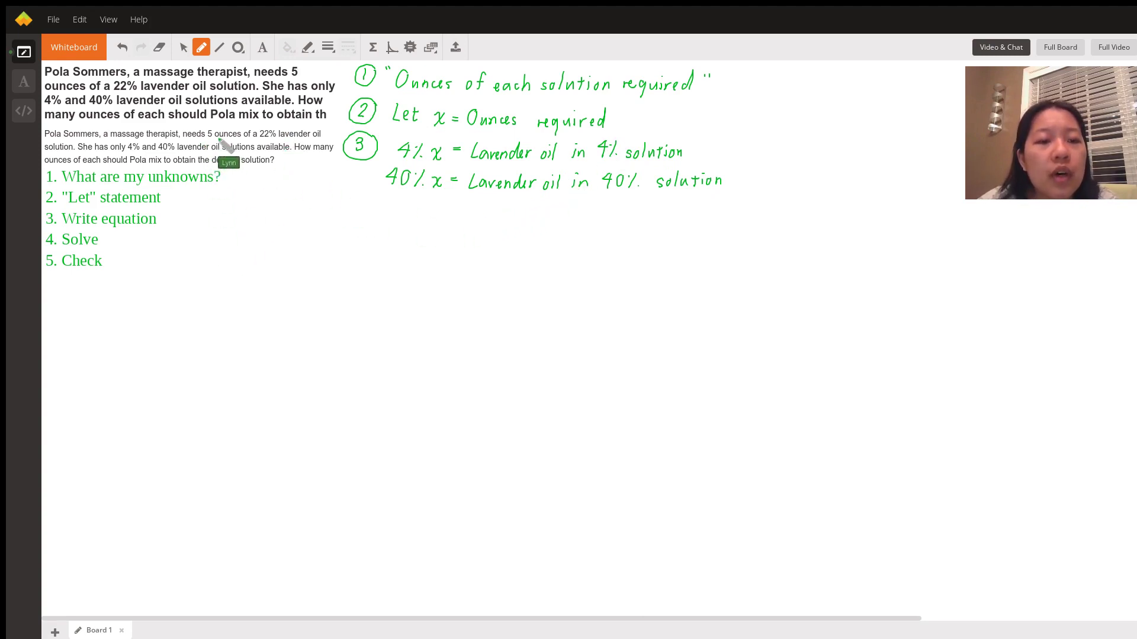
# - Write "(22%)5 = Lavender oil total" on a new line
pyautogui.moveTo(386, 205)
pyautogui.mouseDown()
pyautogui.moveTo(419, 222)
pyautogui.moveTo(382, 226)
pyautogui.mouseUp()
pyautogui.click(405, 206)
pyautogui.click(415, 218)
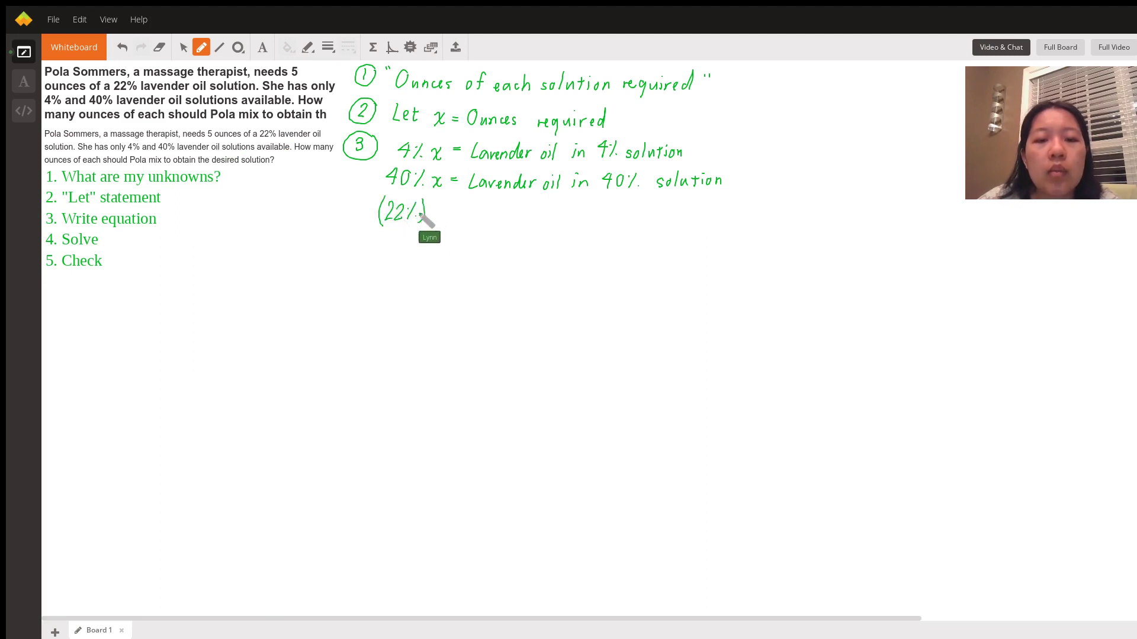
pyautogui.moveTo(434, 201)
pyautogui.mouseDown()
pyautogui.moveTo(432, 220)
pyautogui.moveTo(607, 218)
pyautogui.mouseUp()
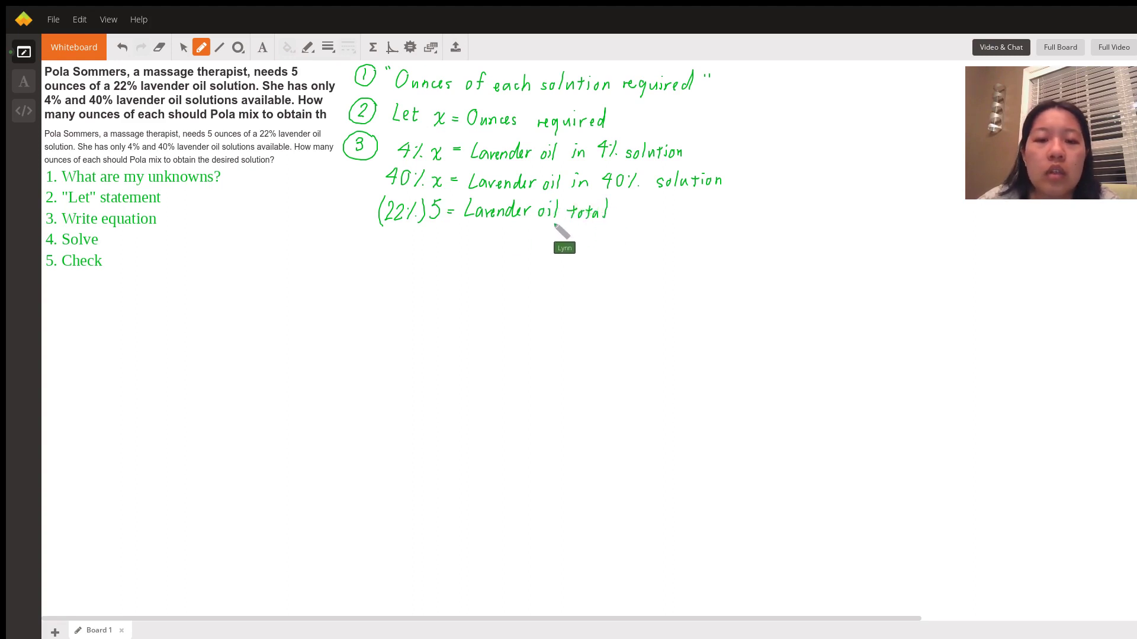
# - Compute the total as = 0.22 • 5 = 1.10 oz, then begin the equation with 0.04
pyautogui.moveTo(443, 234); pyautogui.dragTo(533, 247)
pyautogui.click(480, 243)
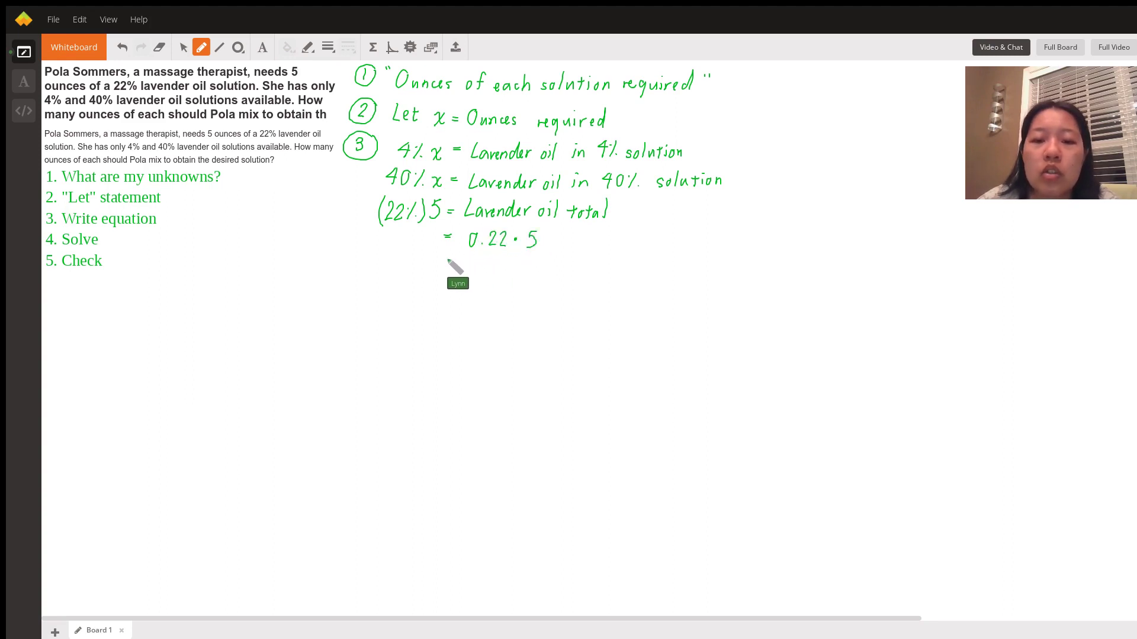
pyautogui.moveTo(444, 259); pyautogui.dragTo(451, 258)
pyautogui.moveTo(443, 262)
pyautogui.mouseDown()
pyautogui.moveTo(466, 273)
pyautogui.moveTo(500, 260)
pyautogui.mouseUp()
pyautogui.click(474, 271)
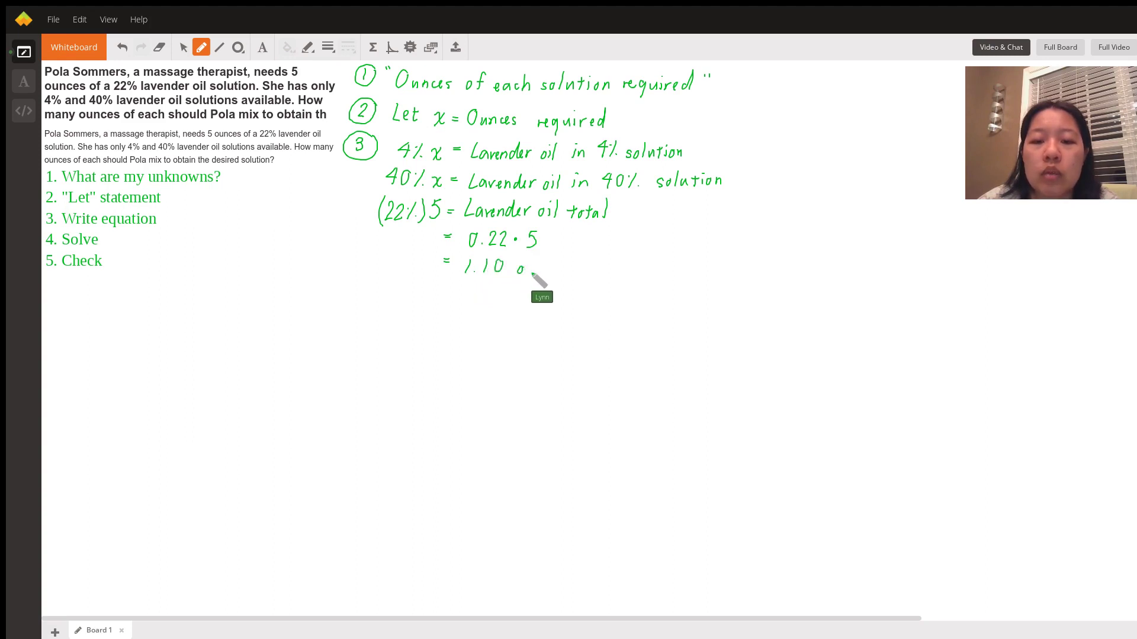
pyautogui.moveTo(528, 266); pyautogui.dragTo(536, 274)
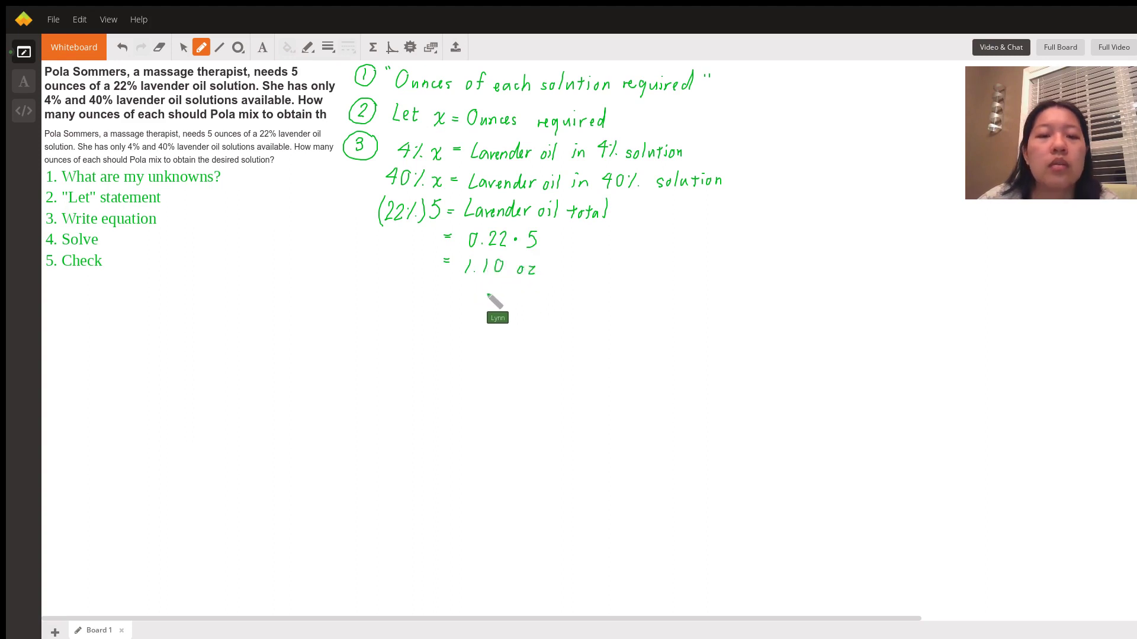
pyautogui.moveTo(385, 285); pyautogui.dragTo(421, 291)
pyautogui.click(392, 298)
# - Complete the equation 0.04x + 0.40x = 1.1
pyautogui.moveTo(423, 289); pyautogui.dragTo(427, 297)
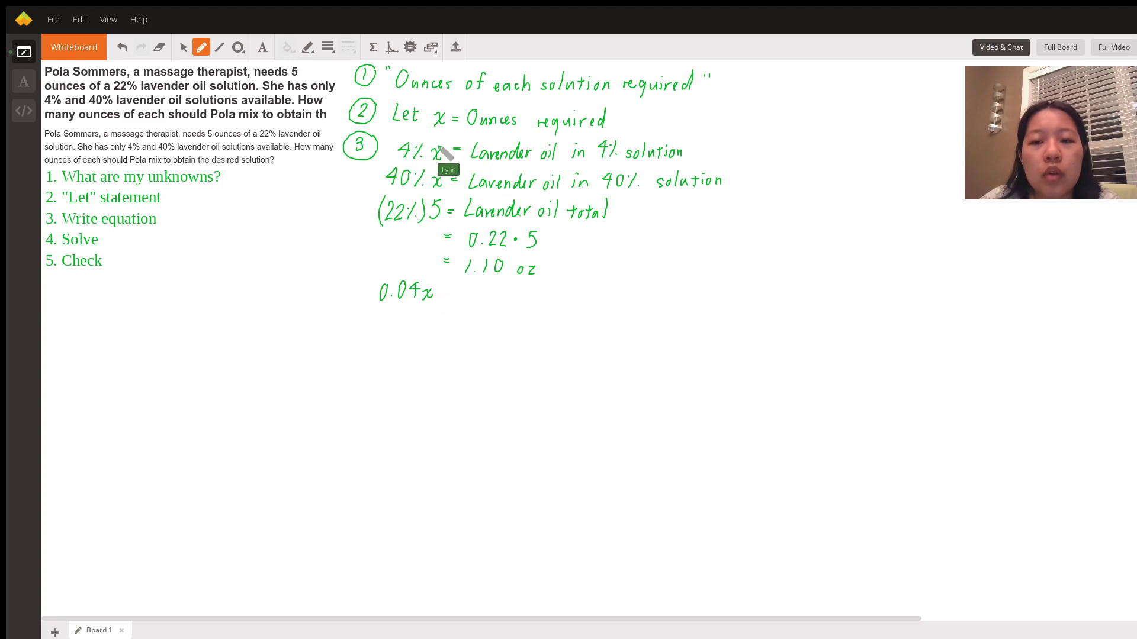
pyautogui.moveTo(442, 291); pyautogui.dragTo(452, 291)
pyautogui.moveTo(446, 286)
pyautogui.mouseDown()
pyautogui.moveTo(447, 297)
pyautogui.moveTo(518, 298)
pyautogui.mouseUp()
pyautogui.click(481, 298)
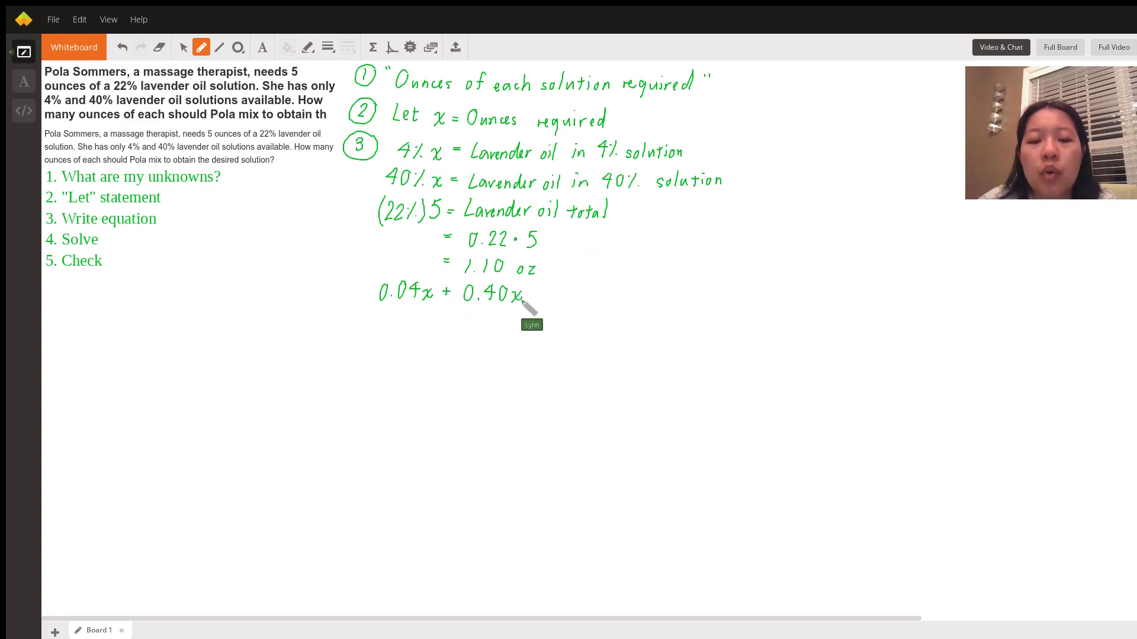
pyautogui.moveTo(534, 297); pyautogui.dragTo(572, 299)
pyautogui.click(564, 299)
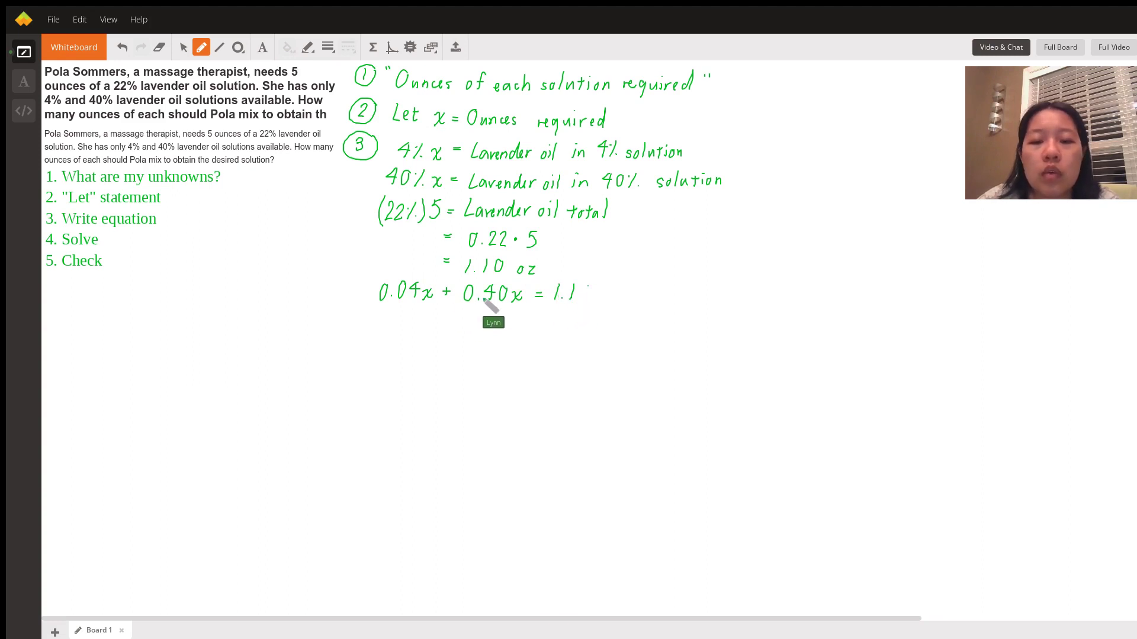
# - Combine to 0.44x = 1.1, divide both sides by 0.44, and cancel the 0.44
pyautogui.moveTo(467, 312); pyautogui.dragTo(517, 326)
pyautogui.click(477, 325)
pyautogui.moveTo(516, 313)
pyautogui.mouseDown()
pyautogui.moveTo(505, 327)
pyautogui.moveTo(564, 325)
pyautogui.mouseUp()
pyautogui.click(554, 325)
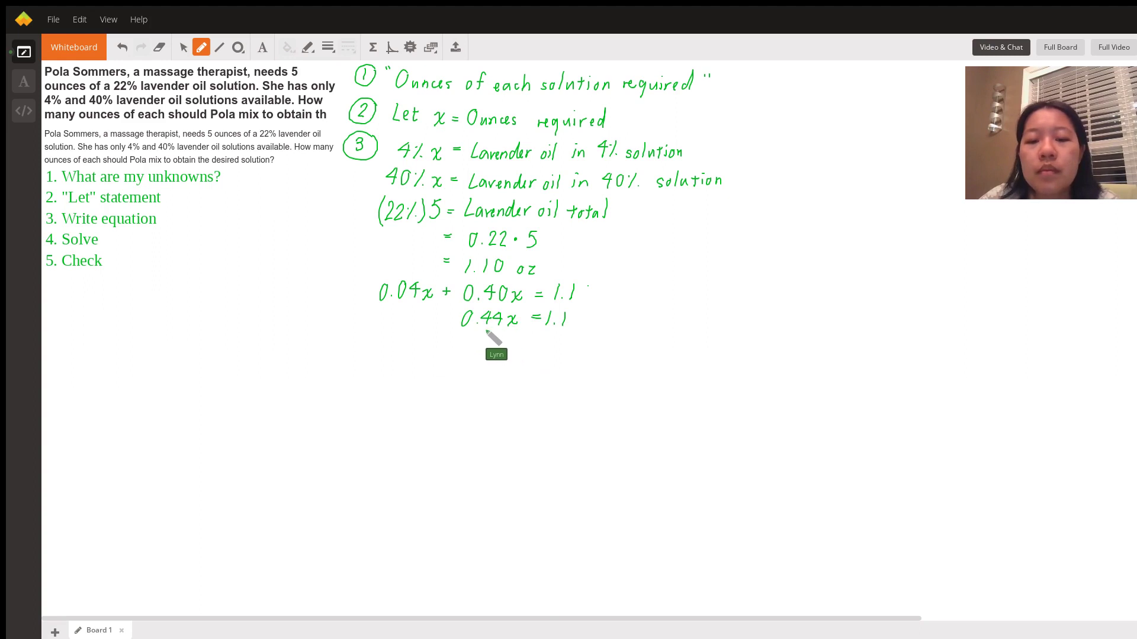
pyautogui.moveTo(460, 331); pyautogui.dragTo(515, 332)
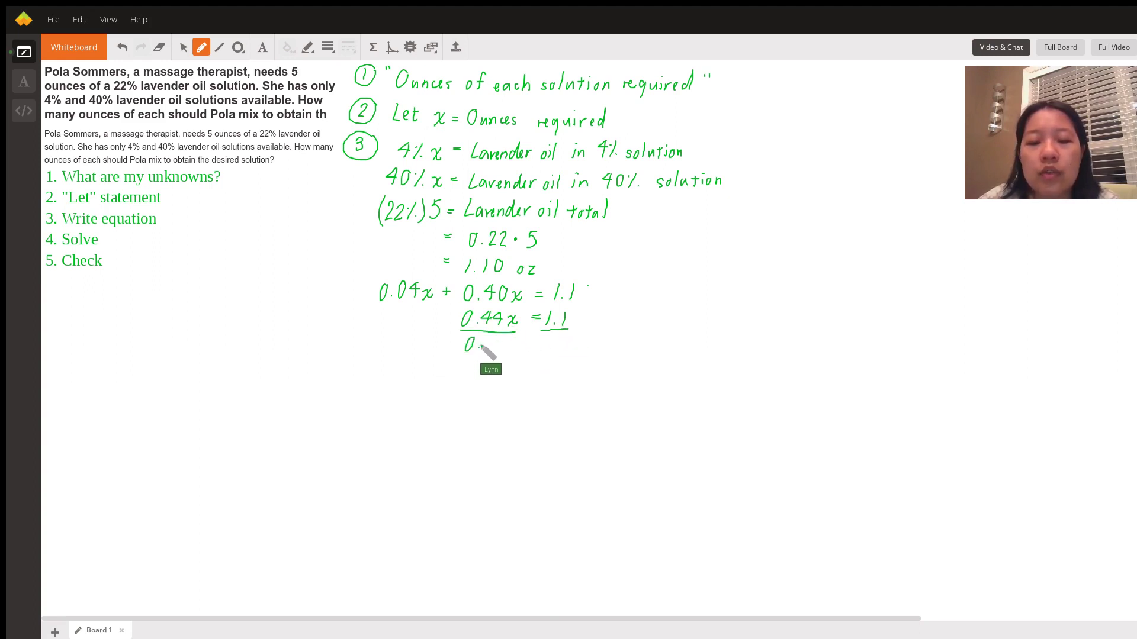
pyautogui.moveTo(487, 338)
pyautogui.mouseDown()
pyautogui.moveTo(489, 350)
pyautogui.moveTo(540, 338)
pyautogui.moveTo(567, 348)
pyautogui.mouseUp()
pyautogui.click(548, 347)
pyautogui.moveTo(505, 314)
pyautogui.mouseDown()
pyautogui.moveTo(462, 327)
pyautogui.moveTo(508, 338)
pyautogui.mouseUp()
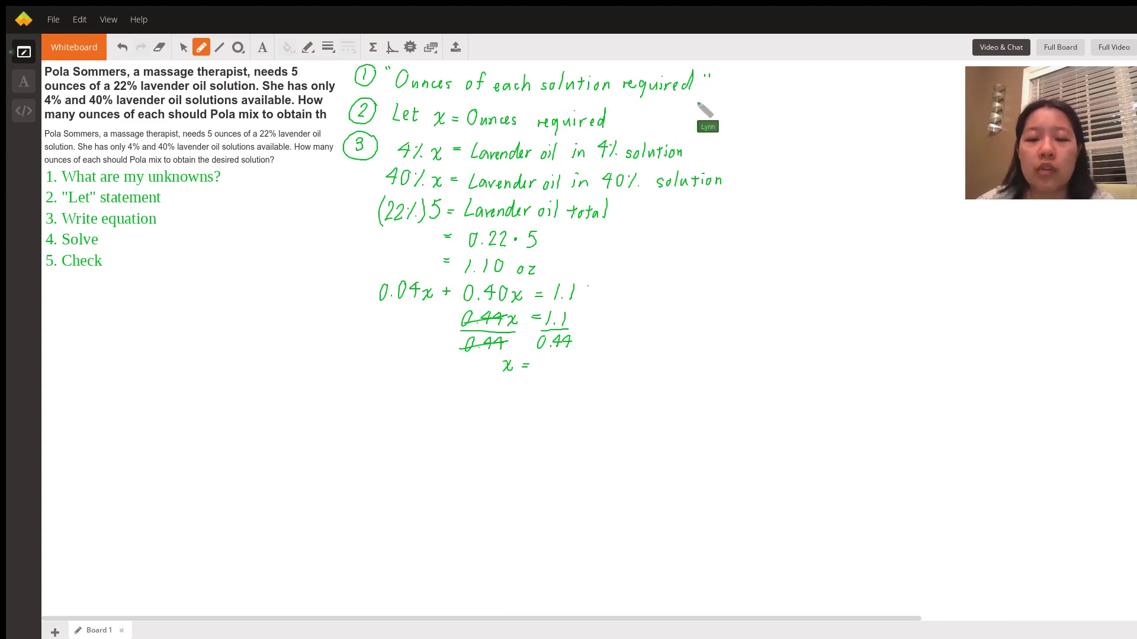
# - Write the solution x = 2.5 and label the work with a circled 4
pyautogui.moveTo(536, 361); pyautogui.dragTo(554, 371)
pyautogui.click(551, 371)
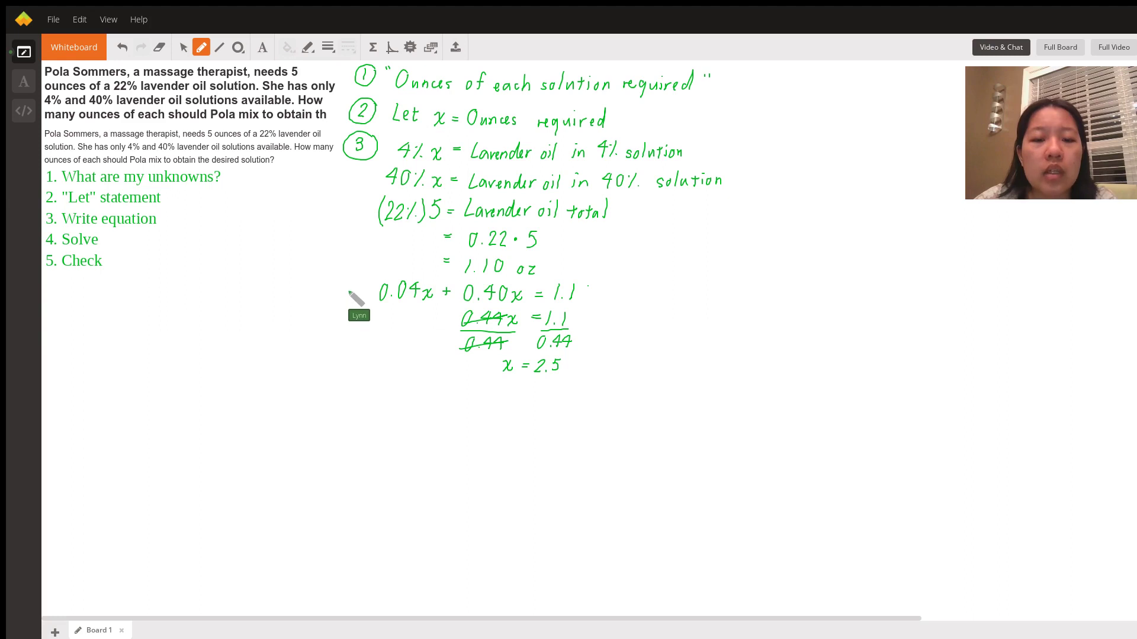
pyautogui.moveTo(344, 282); pyautogui.dragTo(354, 290)
pyautogui.moveTo(349, 283)
pyautogui.mouseDown()
pyautogui.moveTo(348, 298)
pyautogui.moveTo(356, 290)
pyautogui.mouseUp()
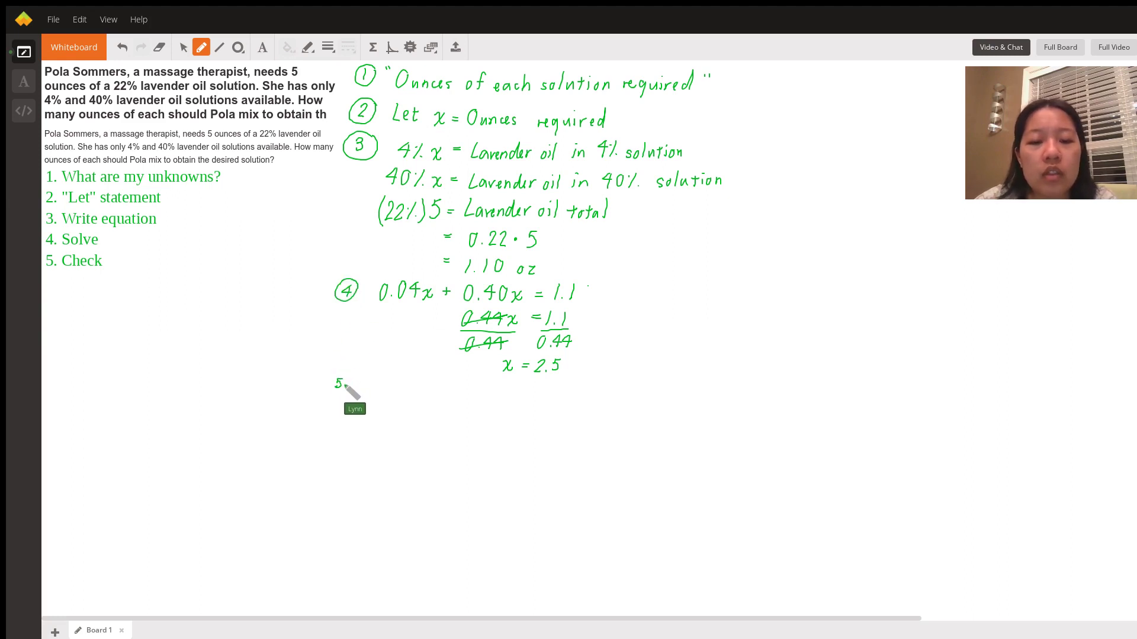
# - Draw a circled 5 and begin the check with (0.04)2.5 + (0.40)
pyautogui.moveTo(347, 374); pyautogui.dragTo(343, 394)
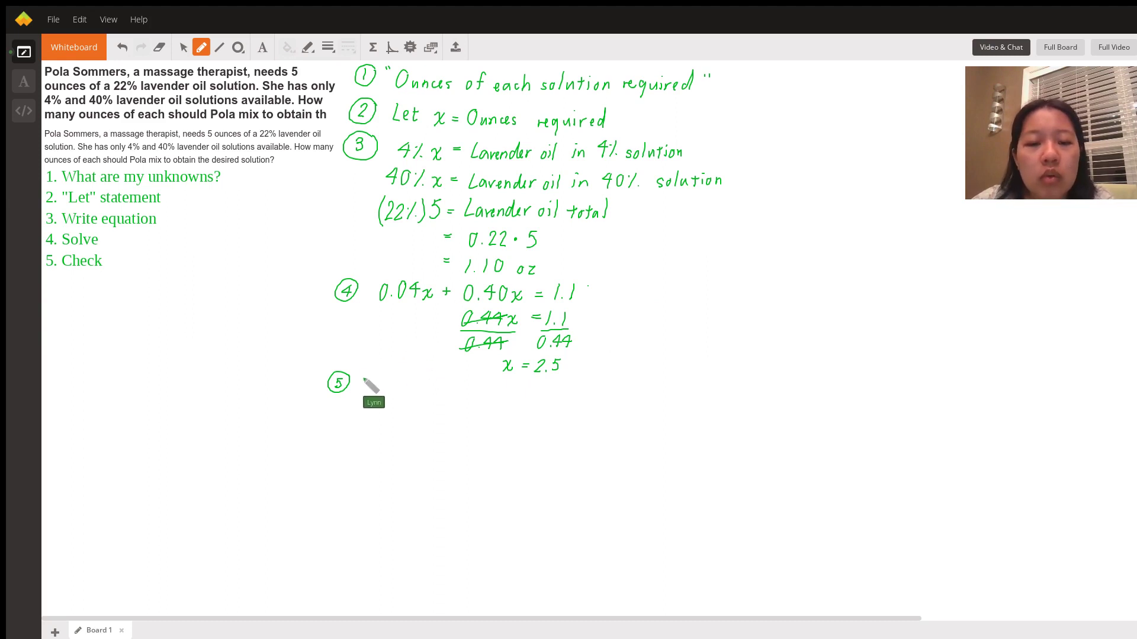
pyautogui.moveTo(367, 386)
pyautogui.mouseDown()
pyautogui.moveTo(403, 383)
pyautogui.moveTo(357, 392)
pyautogui.moveTo(440, 391)
pyautogui.mouseUp()
pyautogui.click(418, 393)
pyautogui.moveTo(437, 388); pyautogui.dragTo(537, 389)
pyautogui.click(460, 392)
# - Finish the check as (0.40)2.5 = 1.1, tick it, and note 2.5 on the right
pyautogui.click(508, 394)
pyautogui.moveTo(529, 395); pyautogui.dragTo(538, 395)
pyautogui.moveTo(545, 389); pyautogui.dragTo(559, 396)
pyautogui.click(551, 396)
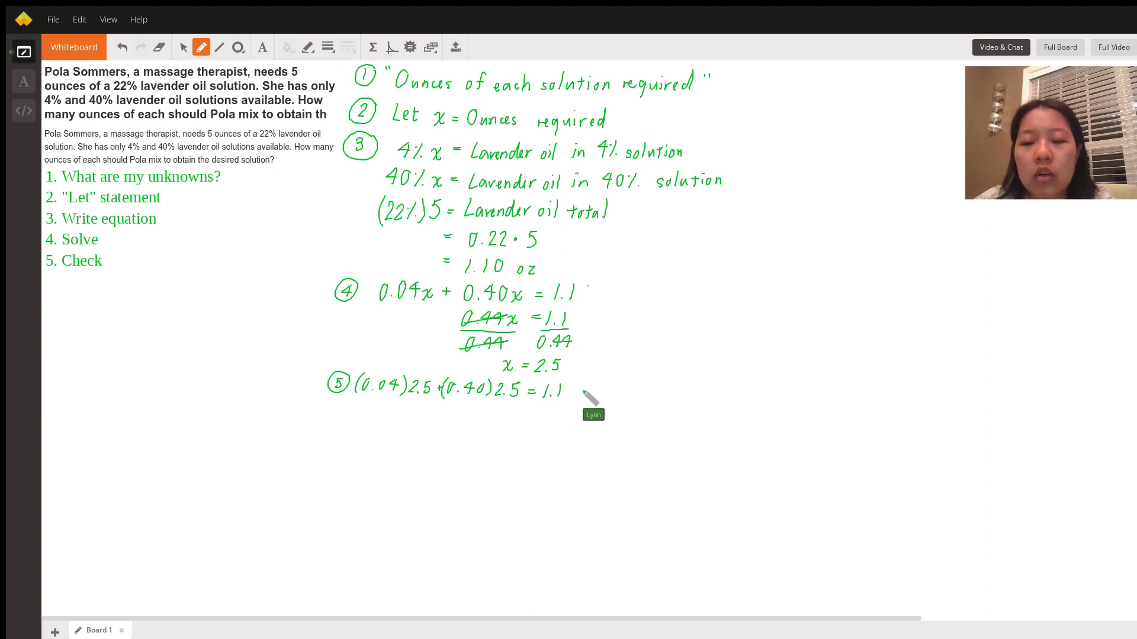
pyautogui.moveTo(581, 385); pyautogui.dragTo(607, 374)
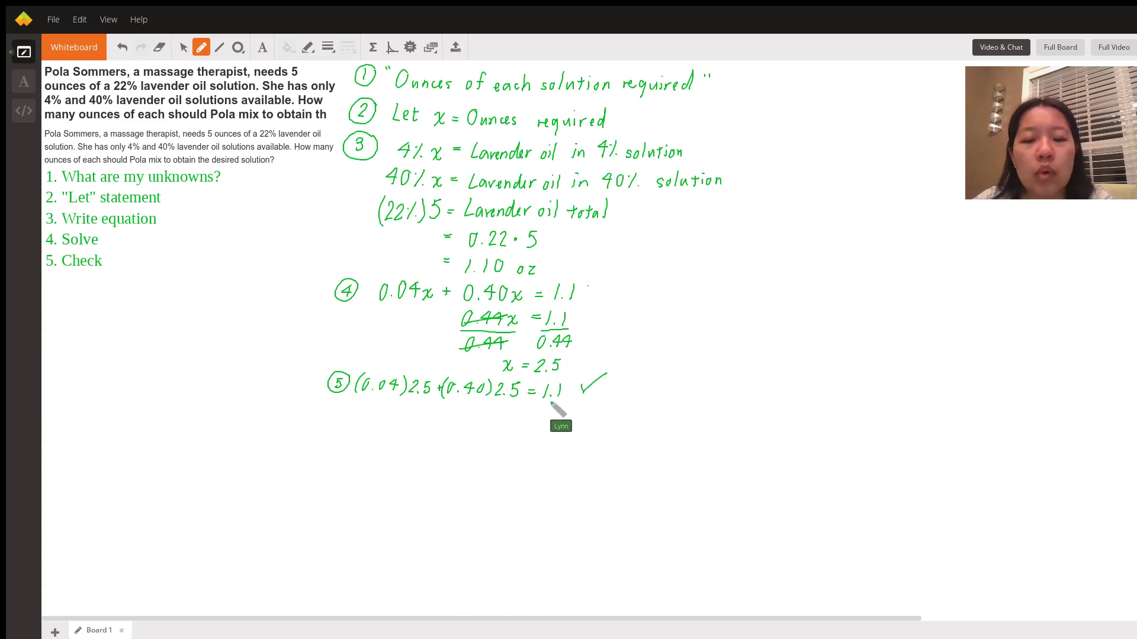
pyautogui.click(635, 354)
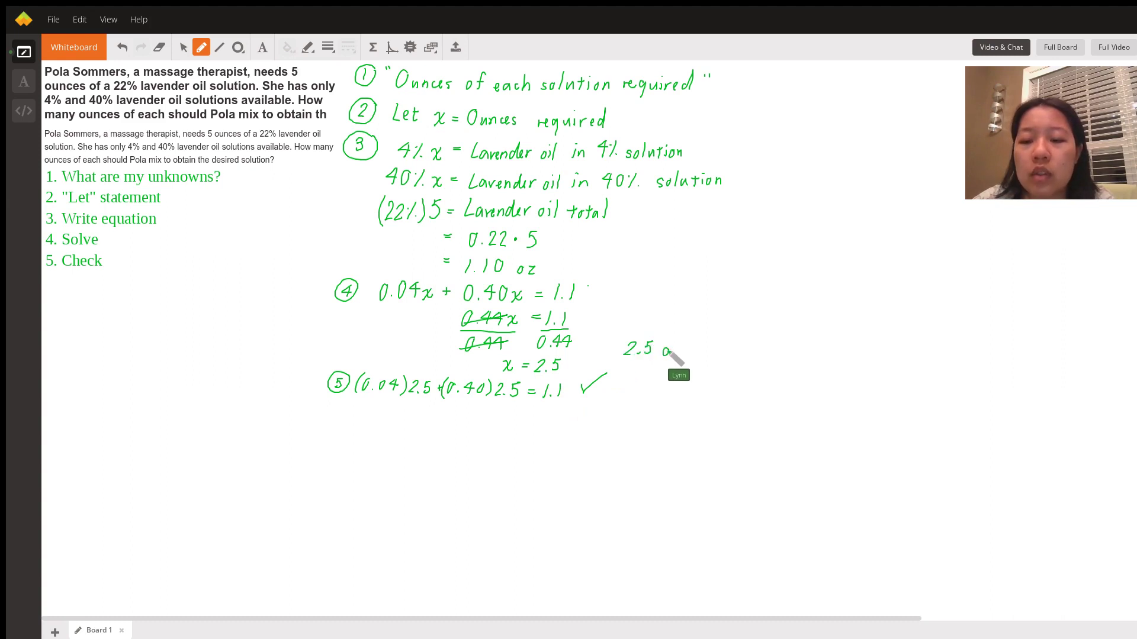